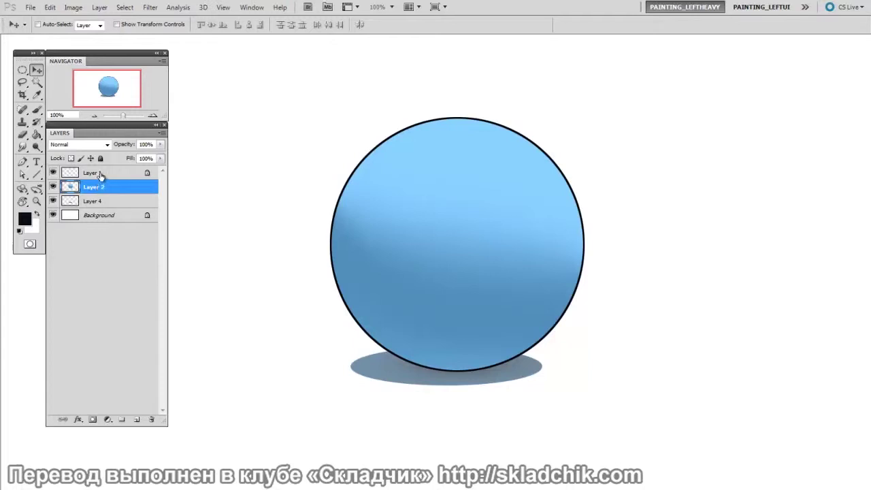
- Select the sphere's outline layer, Layer 1, and switch its visibility off and on
click(101, 174)
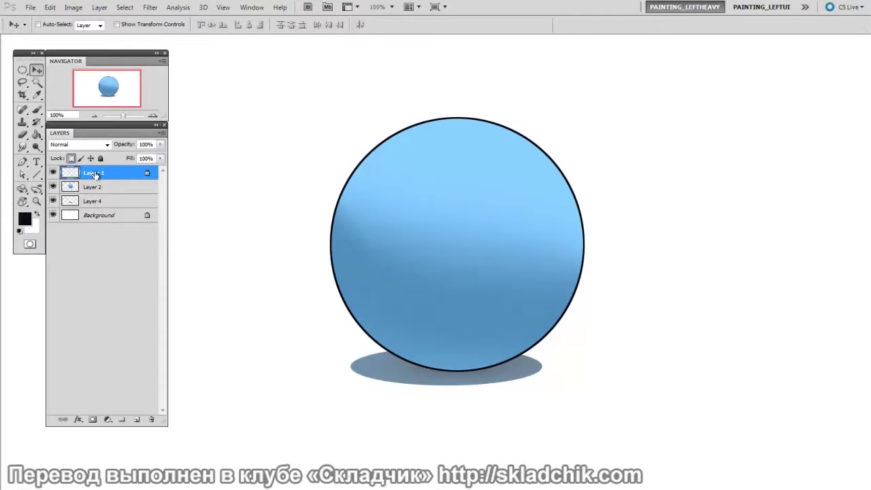
click(53, 173)
click(53, 173)
- Sample the sphere's light blue and set the foreground to the darker, more saturated blue 1486d4 for painting with the Brush
key(b)
alt+click(519, 209)
key(n)
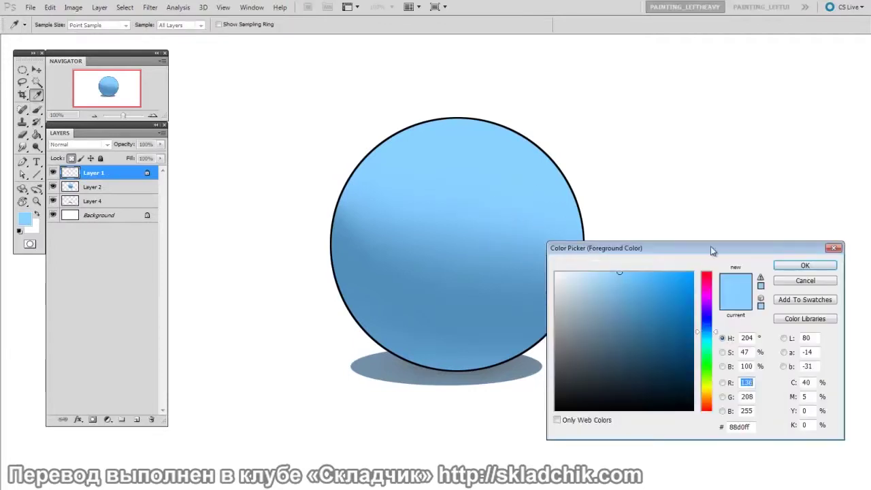
drag(714, 249, 678, 180)
click(470, 200)
mouse_move(611, 221)
mouse_down()
mouse_move(614, 235)
mouse_move(643, 226)
mouse_up()
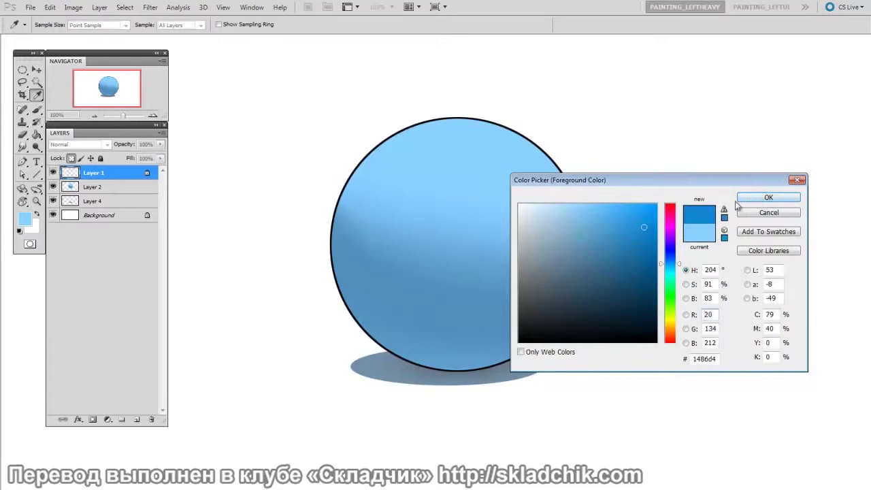
click(763, 199)
key(b)
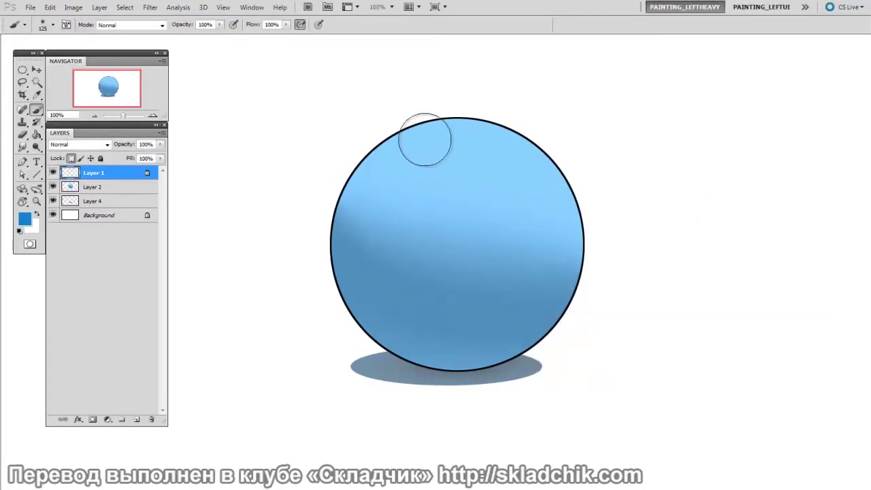
- Paint the sphere's locked black outline blue, then restore the default colors and brush over its upper edge
mouse_move(533, 143)
mouse_down()
mouse_move(485, 357)
mouse_move(445, 126)
mouse_up()
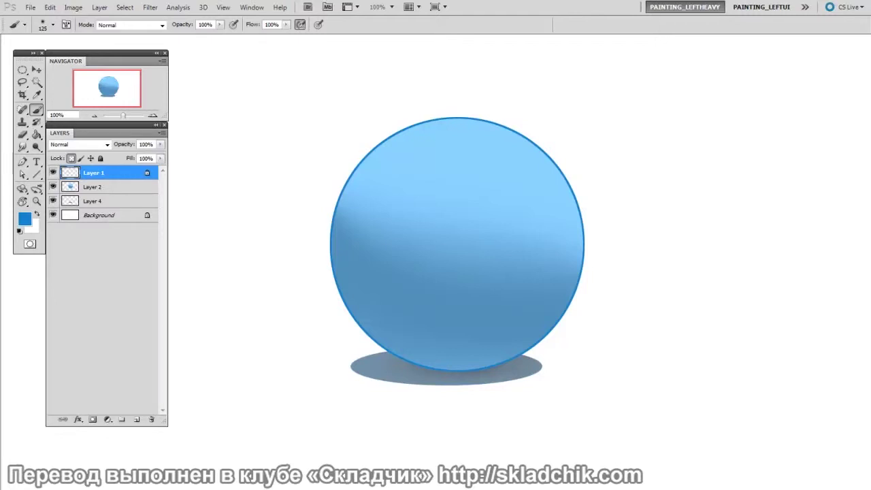
key(d)
mouse_move(357, 208)
mouse_down()
mouse_move(486, 120)
mouse_move(510, 130)
mouse_move(455, 375)
mouse_move(395, 112)
mouse_up()
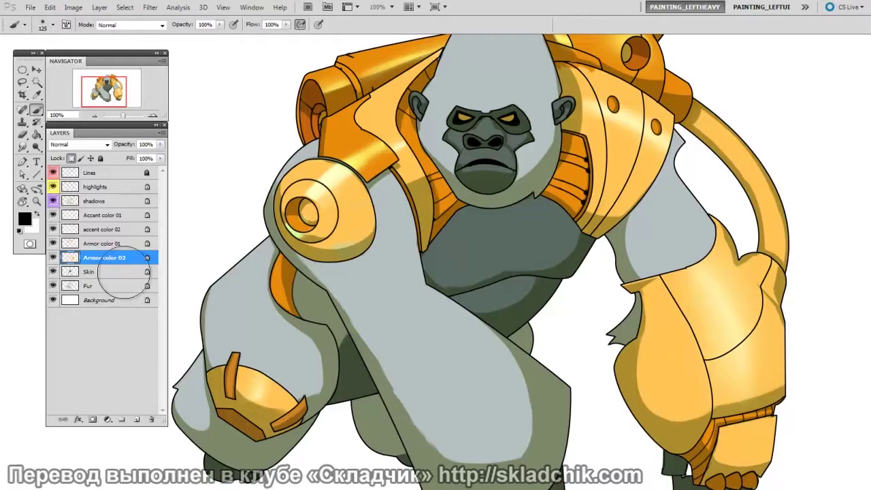
- Select the gorilla's Lines layer and change its lock to transparent pixels only
click(91, 173)
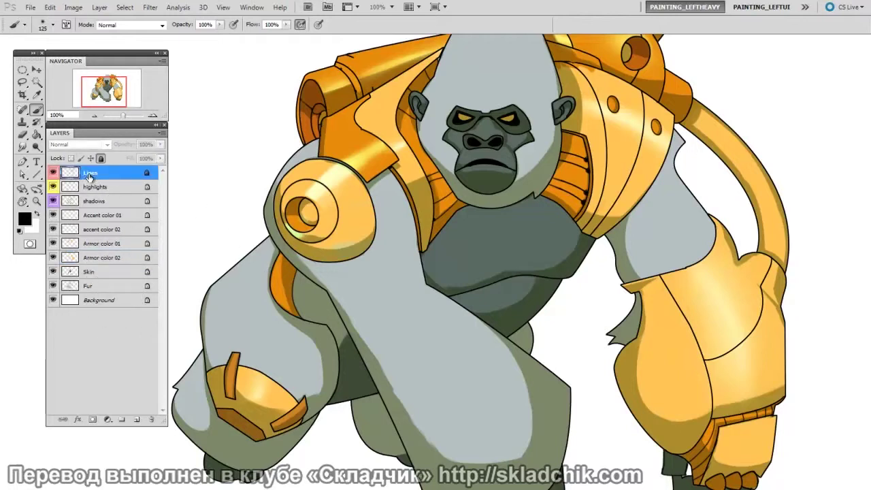
drag(410, 232, 558, 257)
key(ctrl+plus)
click(71, 158)
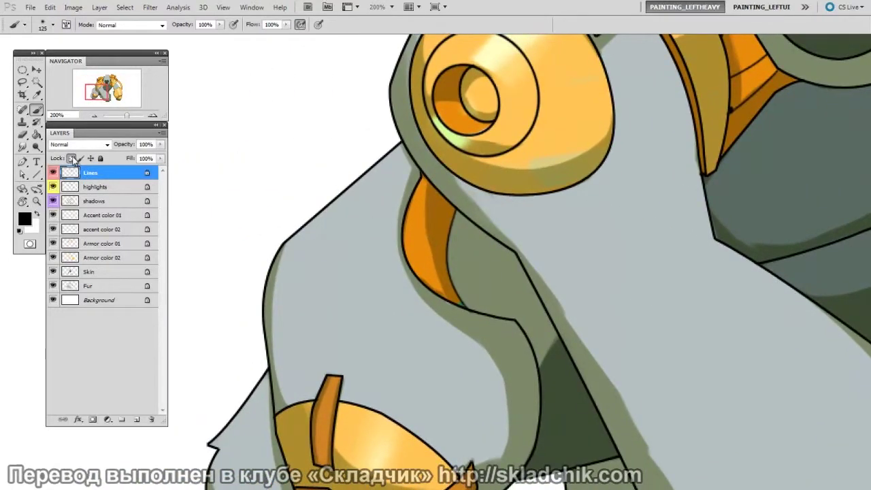
- Sample the gorilla's light gray fur and darken the foreground color to gray 808b8b for the Brush
alt+click(353, 242)
key(n)
drag(649, 180, 656, 168)
drag(539, 230, 536, 255)
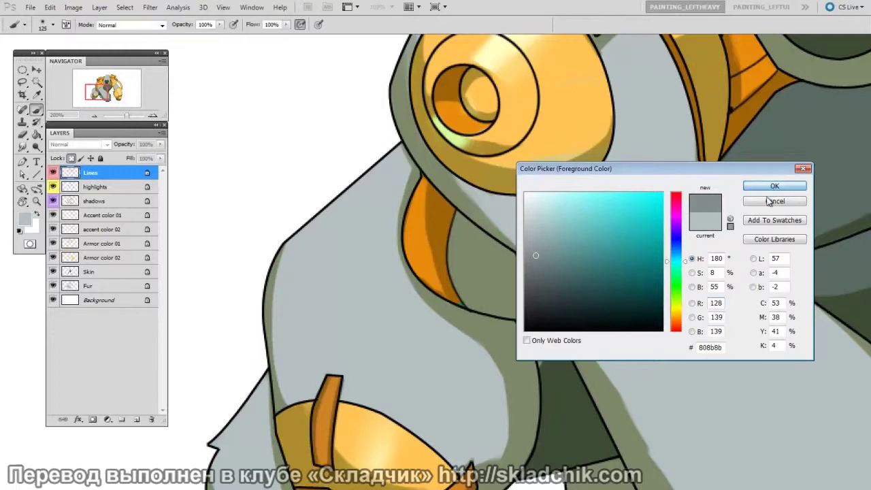
click(774, 186)
key(b)
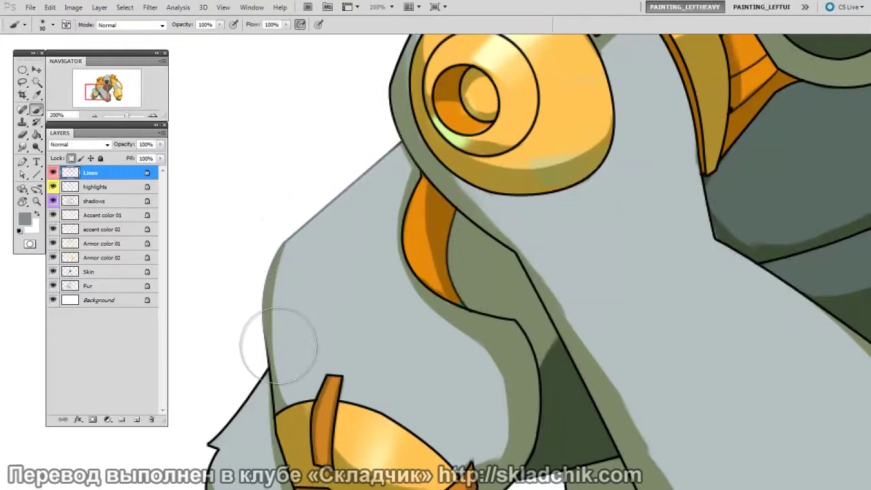
- Recolor the black fur outlines of the bent leg gray, reducing the brush to 60 px
key(bracketleft)
key(bracketleft)
mouse_move(393, 269)
mouse_down()
mouse_move(539, 389)
mouse_move(491, 322)
mouse_move(509, 450)
mouse_up()
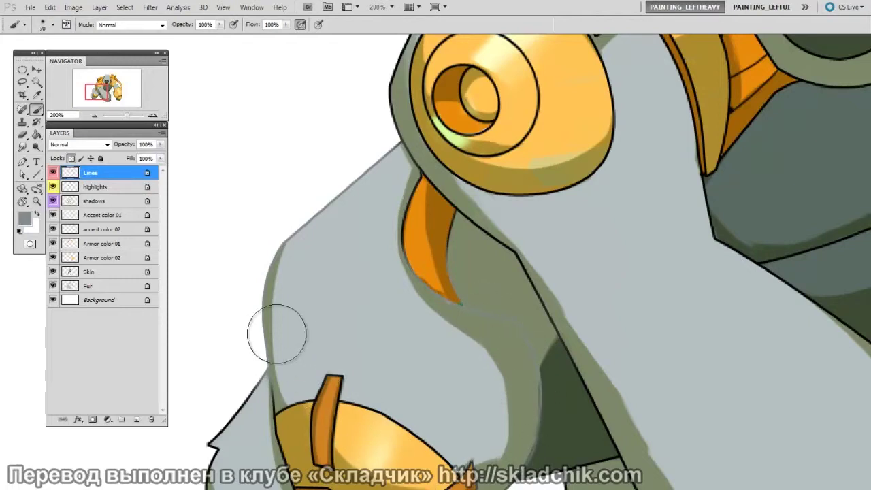
key(bracketleft)
drag(267, 368, 200, 432)
drag(357, 323, 361, 228)
drag(213, 411, 283, 458)
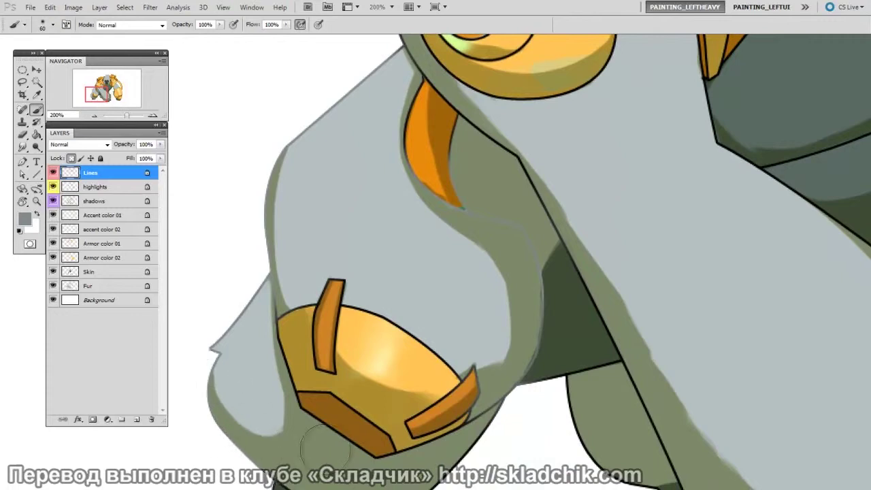
- Darken the foreground gray for the outlines in the shaded fur
key(n)
click(538, 262)
drag(538, 262, 542, 284)
click(774, 185)
- Paint the remaining outlines of the gorilla's shaded leg and arm fur with the darker gray
drag(421, 266, 429, 124)
mouse_move(209, 278)
mouse_down()
mouse_move(451, 365)
mouse_move(492, 223)
mouse_move(464, 314)
mouse_move(489, 216)
mouse_move(472, 164)
mouse_move(476, 233)
mouse_move(451, 220)
mouse_move(383, 147)
mouse_move(368, 103)
mouse_up()
key(bracketleft)
key(bracketleft)
key(bracketright)
key(bracketright)
mouse_move(491, 174)
mouse_down()
mouse_move(517, 278)
mouse_move(534, 283)
mouse_up()
drag(651, 364, 669, 333)
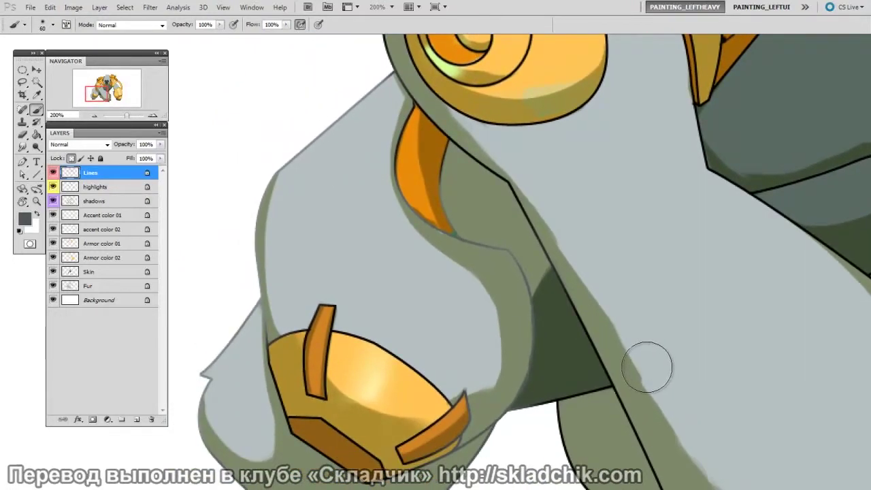
key(ctrl+minus)
drag(606, 301, 574, 252)
key(ctrl+minus)
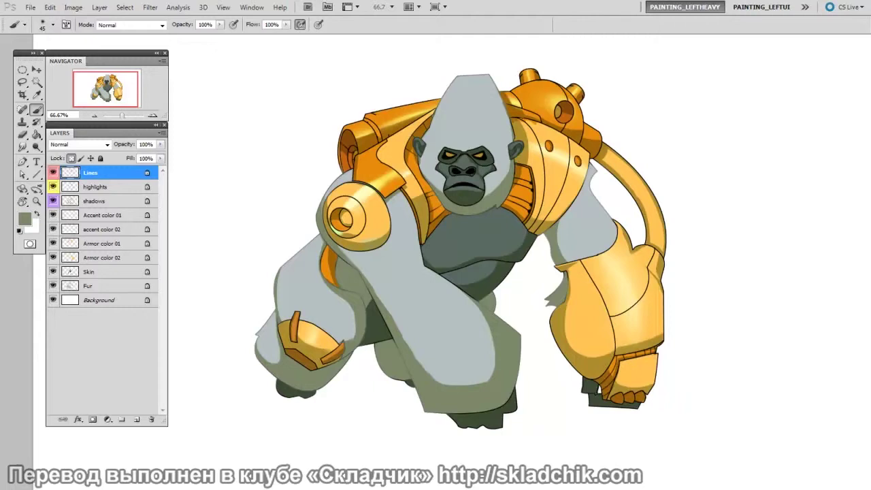
- Sample the yellow of the round shoulder armor and darken the foreground color to brown 785614
key(ctrl+plus)
drag(467, 130, 556, 280)
key(ctrl+plus)
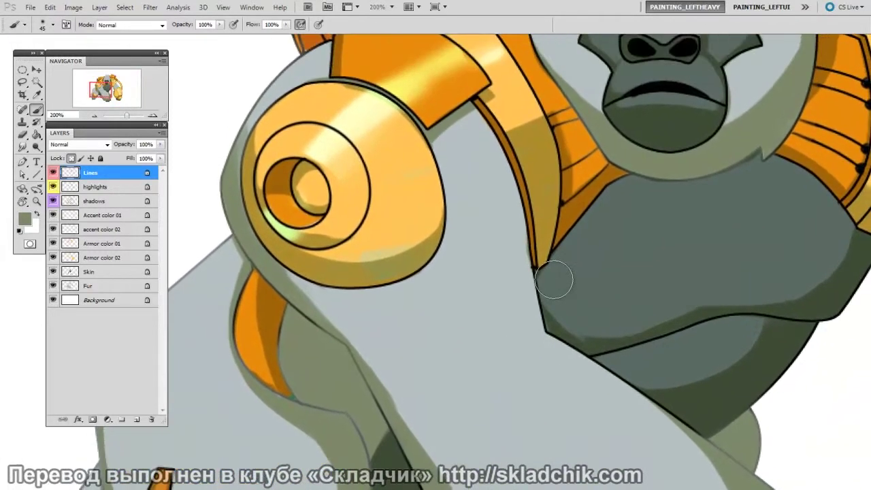
drag(535, 402, 564, 424)
key(bracketleft)
key(bracketleft)
key(bracketleft)
key(bracketleft)
key(bracketleft)
key(bracketleft)
key(bracketleft)
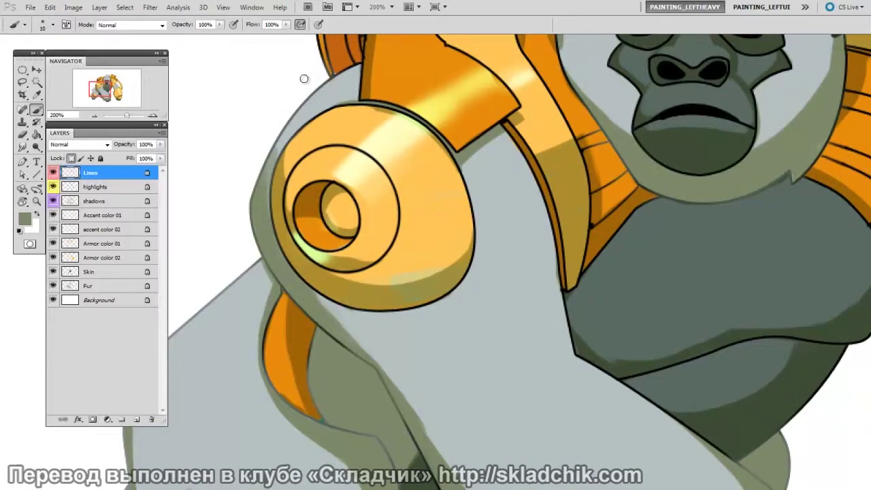
alt+click(421, 199)
key(n)
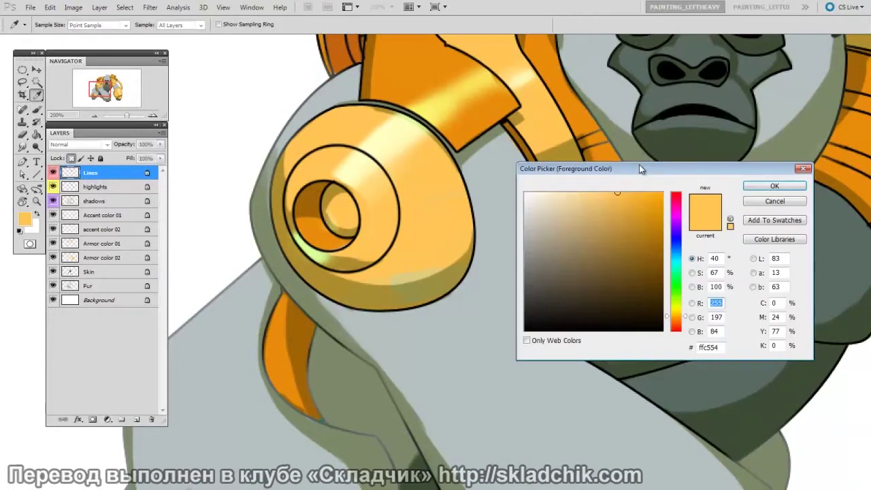
drag(640, 168, 627, 150)
drag(619, 194, 627, 247)
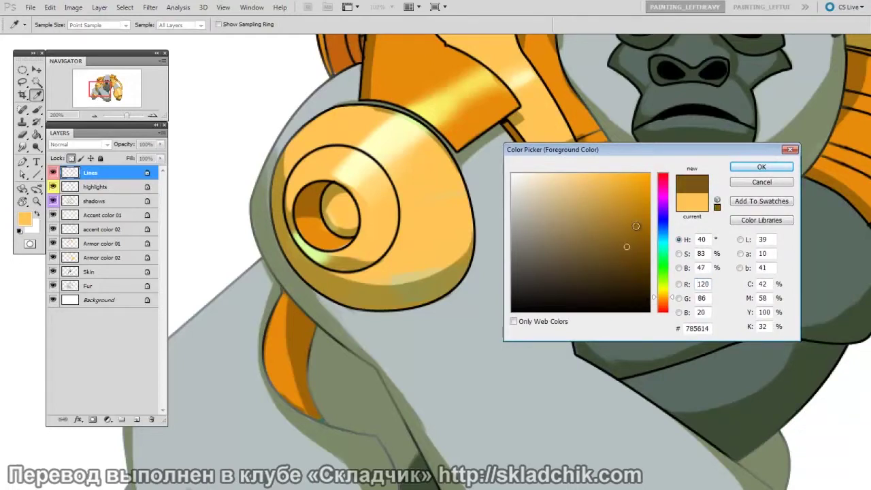
click(756, 167)
- Enlarge the brush to 40 px and sample the armor again for a more saturated orange-brown foreground color
key(bracketright)
key(bracketright)
key(bracketright)
key(bracketright)
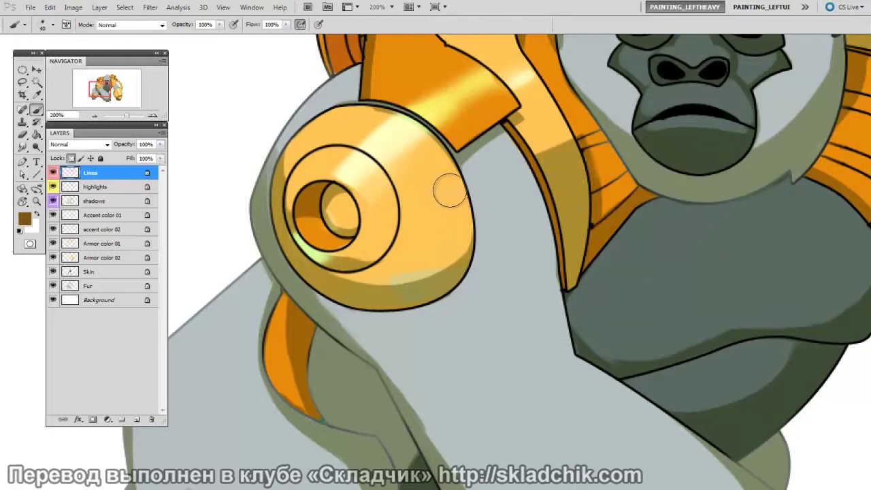
alt+click(425, 104)
key(n)
mouse_move(626, 234)
mouse_down()
mouse_move(636, 241)
mouse_move(645, 232)
mouse_up()
click(733, 166)
- Recolor the black outlines and inner rings of the round shoulder armor orange-brown
mouse_move(348, 233)
mouse_down()
mouse_move(391, 206)
mouse_move(346, 165)
mouse_up()
key(bracketright)
drag(430, 289, 311, 263)
key(bracketleft)
key(bracketleft)
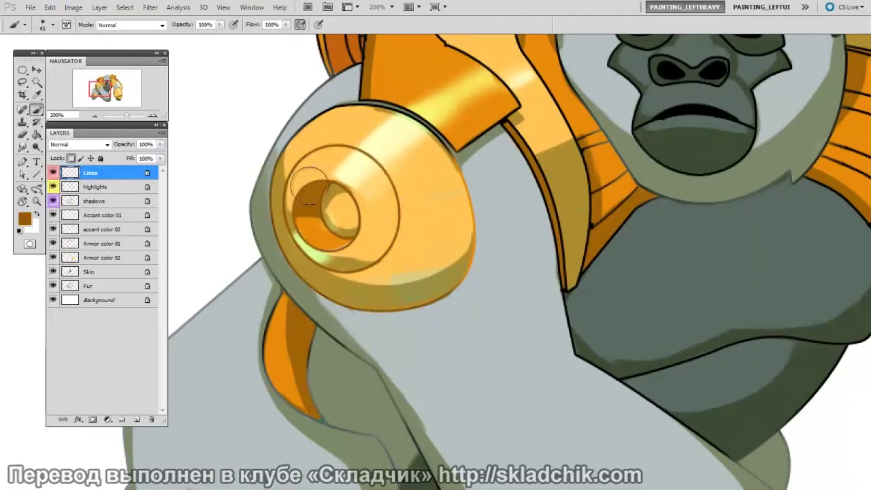
- Recolor the outlines of the orange plate above the round shoulder armor, adjusting the brush size to fit
mouse_move(445, 168)
mouse_down()
mouse_move(451, 271)
mouse_move(468, 219)
mouse_move(429, 299)
mouse_up()
key(bracketleft)
drag(393, 116, 468, 253)
drag(493, 306, 471, 431)
key(bracketleft)
key(bracketleft)
mouse_move(363, 215)
mouse_down()
mouse_move(340, 209)
mouse_move(439, 270)
mouse_up()
key(bracketright)
key(bracketright)
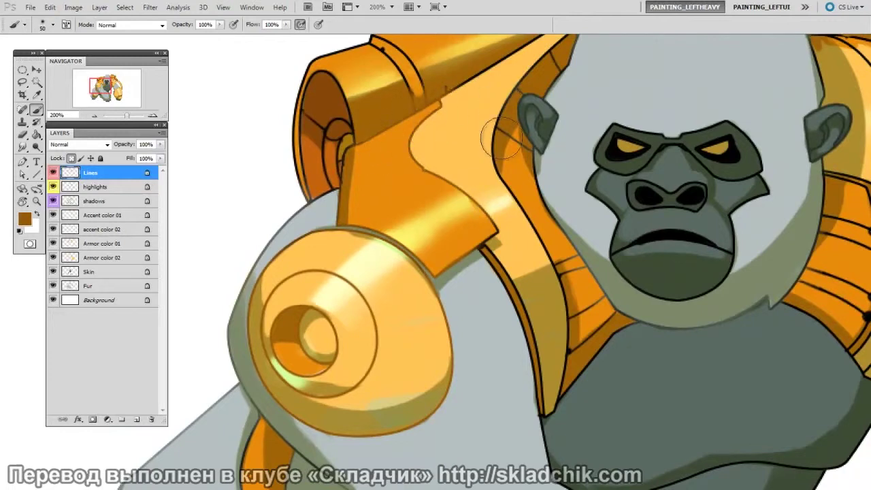
- Recolor the outlines of the collar armor beside the head and the open end of the shoulder tube brown
mouse_move(519, 227)
mouse_down()
mouse_move(503, 260)
mouse_move(490, 268)
mouse_up()
key(bracketleft)
key(bracketleft)
key(bracketleft)
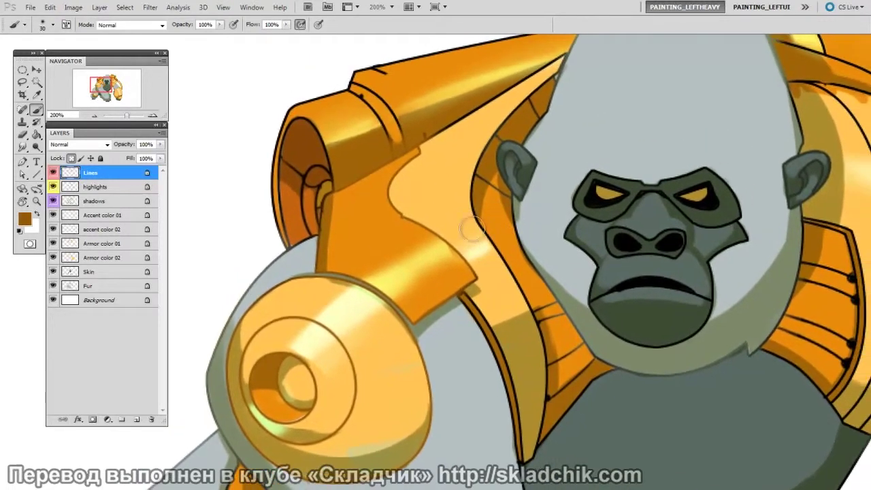
drag(527, 129, 525, 161)
key(bracketright)
key(bracketright)
key(bracketright)
drag(353, 206, 357, 266)
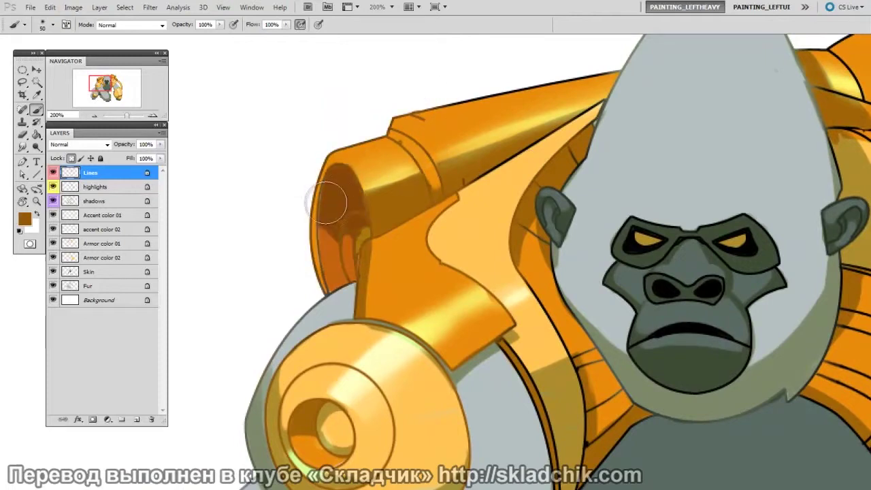
- Darken the foreground color and recolor the lines inside the shoulder tube's opening and along the tube
drag(614, 206, 668, 151)
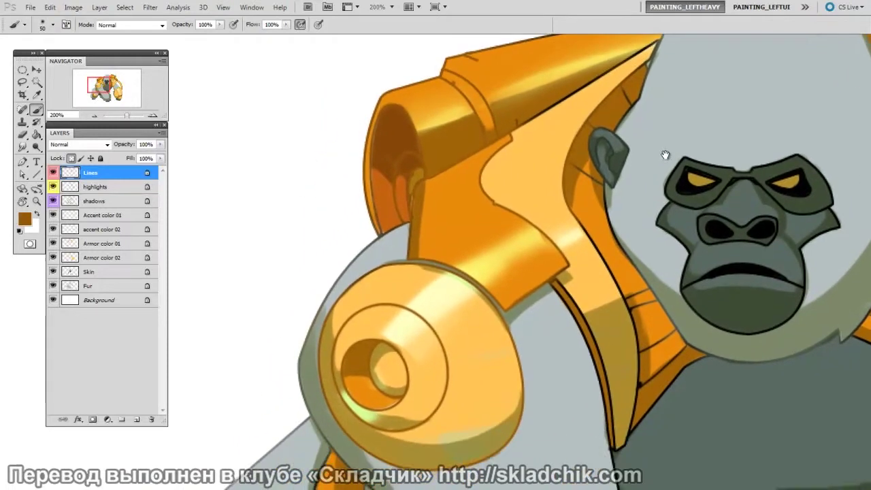
drag(645, 242, 638, 264)
click(761, 167)
key(b)
key(bracketleft)
key(bracketleft)
mouse_move(407, 165)
mouse_down()
mouse_move(392, 191)
mouse_move(410, 213)
mouse_up()
key(bracketright)
key(bracketright)
key(bracketright)
mouse_move(665, 280)
mouse_down()
mouse_move(560, 254)
mouse_move(502, 344)
mouse_up()
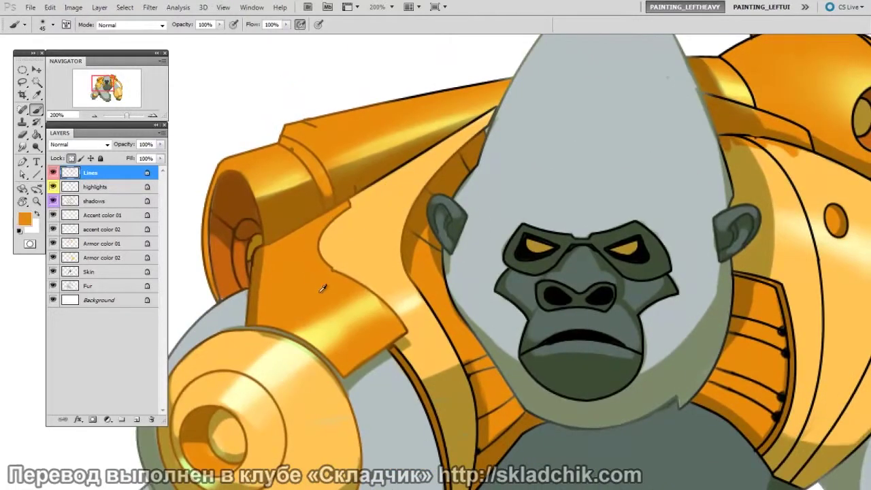
- Sample the orange of the shoulder plate and darken it to an orange-brown foreground color
alt+click(320, 289)
key(n)
drag(638, 193, 641, 216)
click(736, 168)
- Recolor the lines along the shoulder tube's lower edge and the collar beside the gorilla's head
key(bracketleft)
drag(391, 102, 491, 74)
mouse_move(493, 188)
mouse_down()
mouse_move(508, 151)
mouse_move(481, 139)
mouse_up()
key(bracketleft)
key(bracketleft)
- Recolor the outlines of the chest armor strap and the ribbed orange section between the shoulder and chin
key(bracketright)
key(bracketright)
key(bracketright)
mouse_move(446, 277)
mouse_down()
mouse_move(493, 333)
mouse_move(487, 445)
mouse_up()
key(bracketright)
key(bracketright)
drag(453, 399, 441, 341)
key(bracketright)
key(bracketleft)
key(bracketleft)
- Enlarge the brush to 90 px and recolor the outlines of the domed backpack and its curved hose orange-brown
key(ctrl+minus)
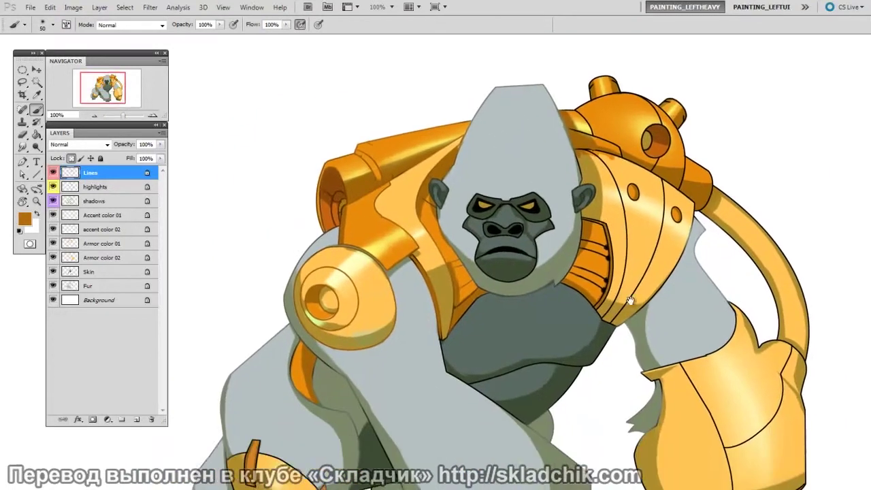
drag(625, 298, 547, 326)
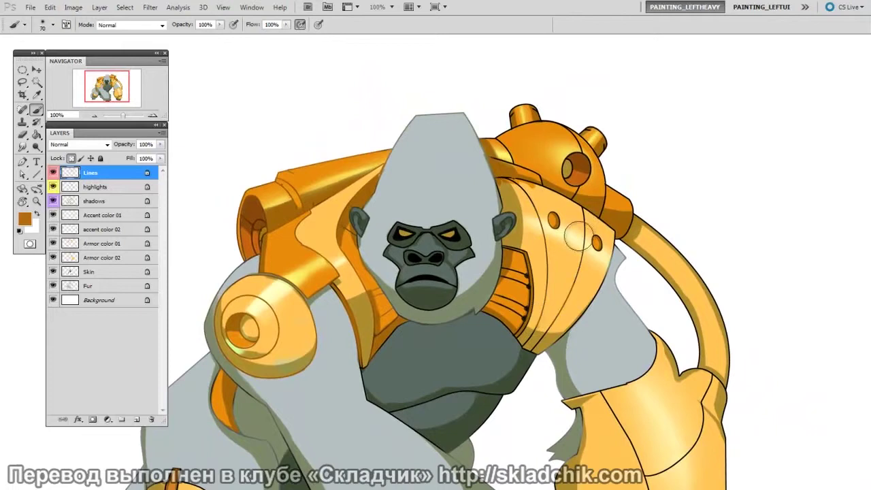
key(bracketright)
key(bracketright)
key(bracketright)
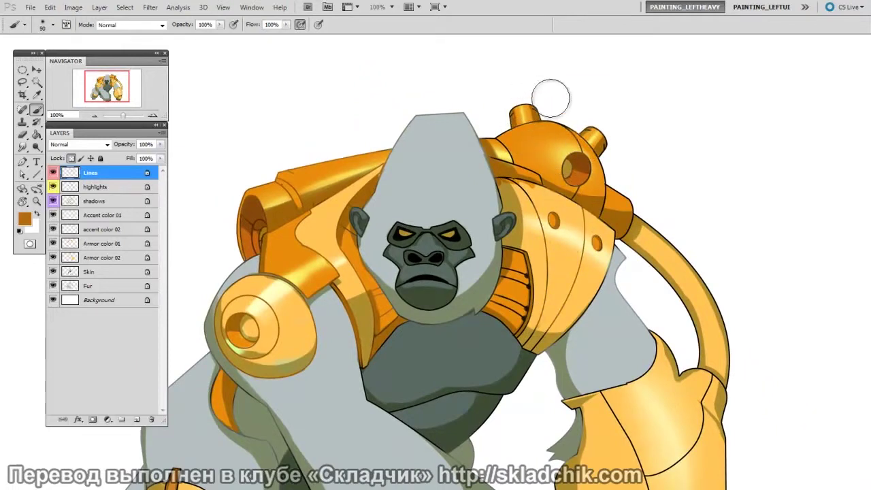
key(bracketright)
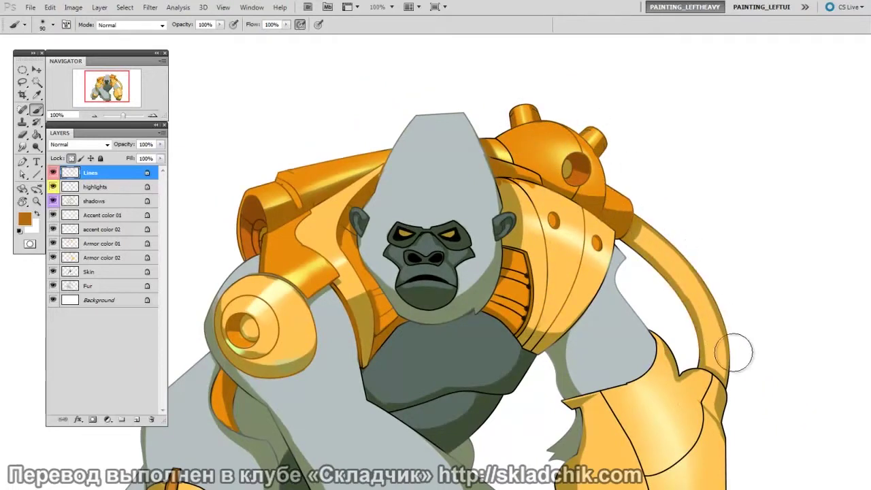